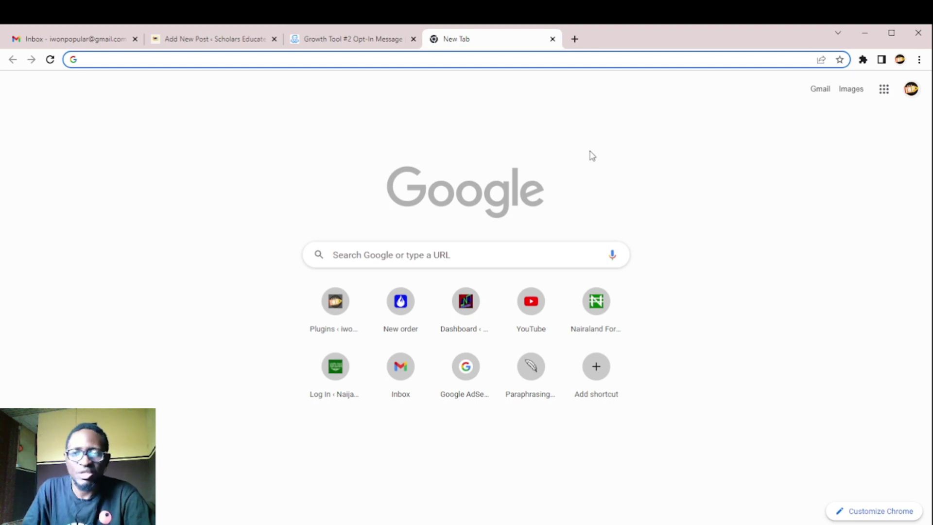
Step: Go to udemy.com/home/my-courses/learning/ from the 'udemy' address-bar suggestion to see purchased courses
{"action": "type", "text": "ude"}
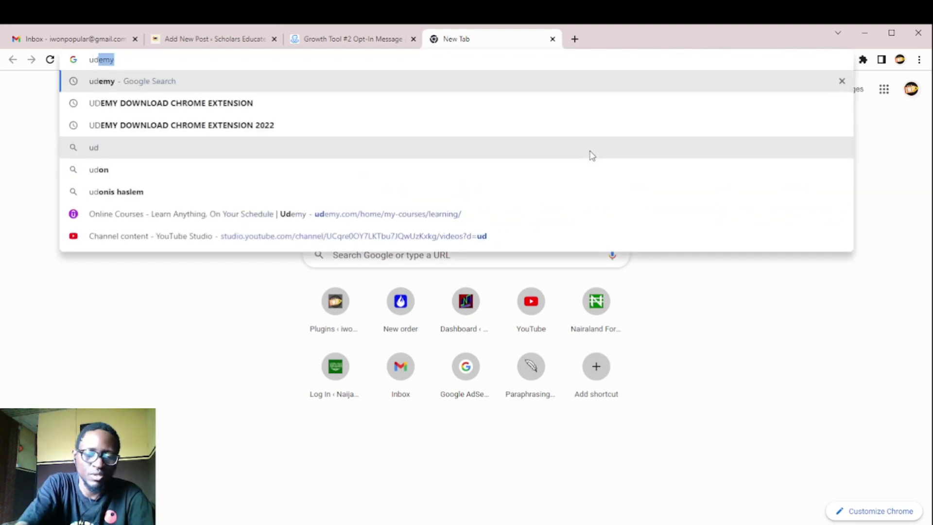
{"action": "type", "text": "my"}
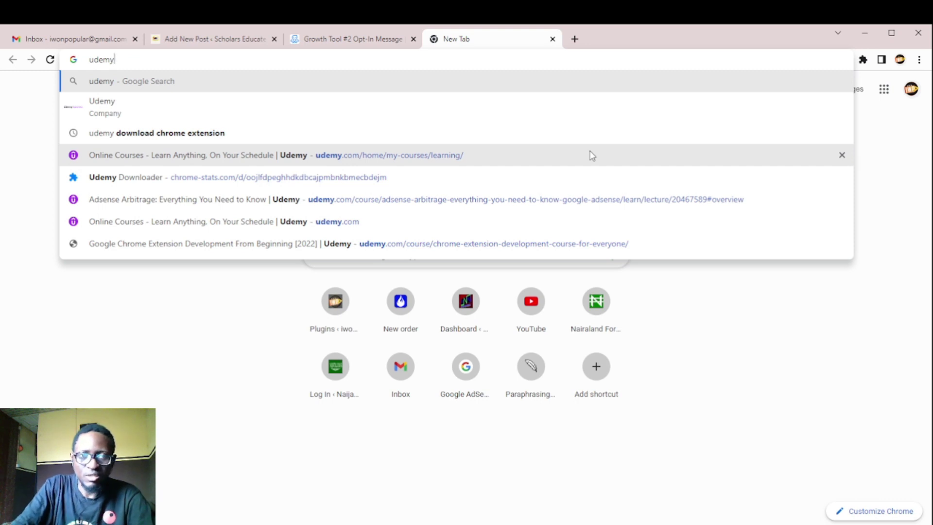
{"action": "left_click", "coordinate": [392, 157]}
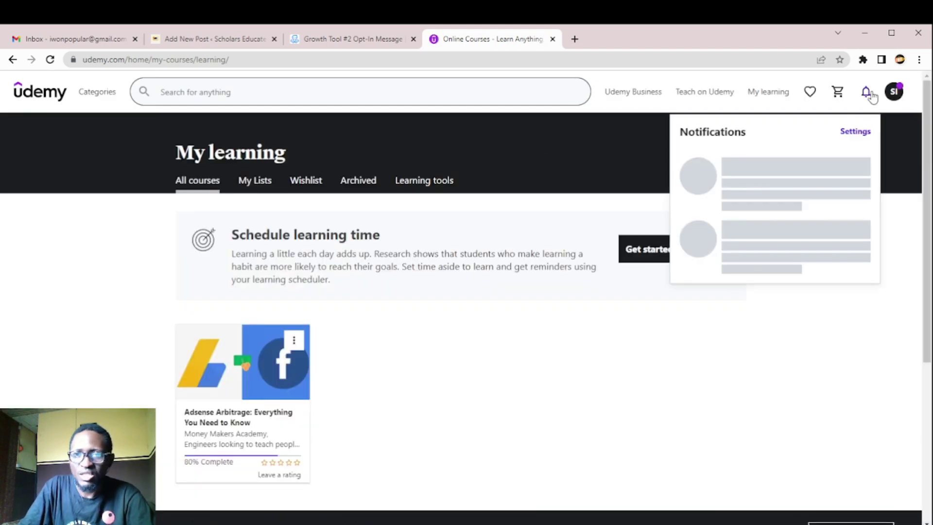
Step: Open the Adsense Arbitrage course and bring up the video player's settings menu
{"action": "left_click", "coordinate": [289, 353]}
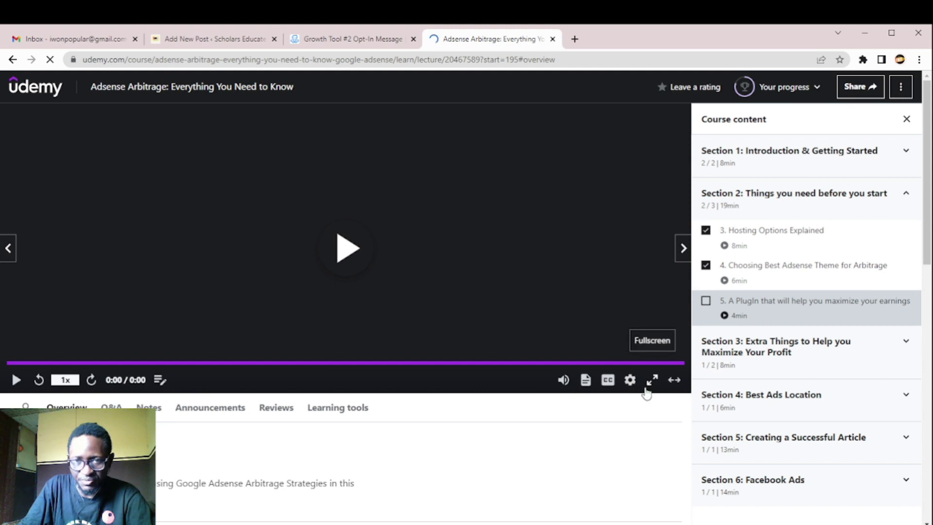
{"action": "left_click", "coordinate": [629, 380]}
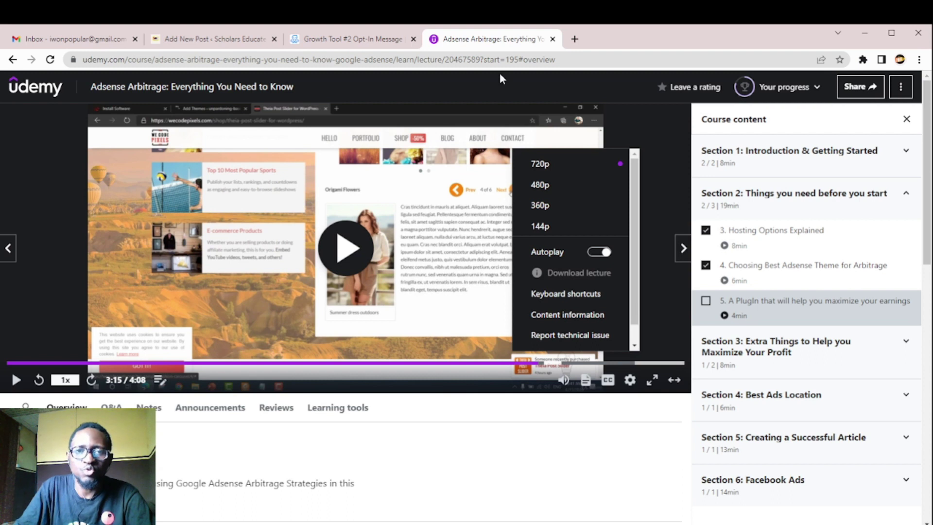
Step: In a new tab, search 'UDEMY DOWNLOAD CHROME EXTENSION' and open the Udemy Downloader Chrome Stats result
{"action": "left_click", "coordinate": [575, 39]}
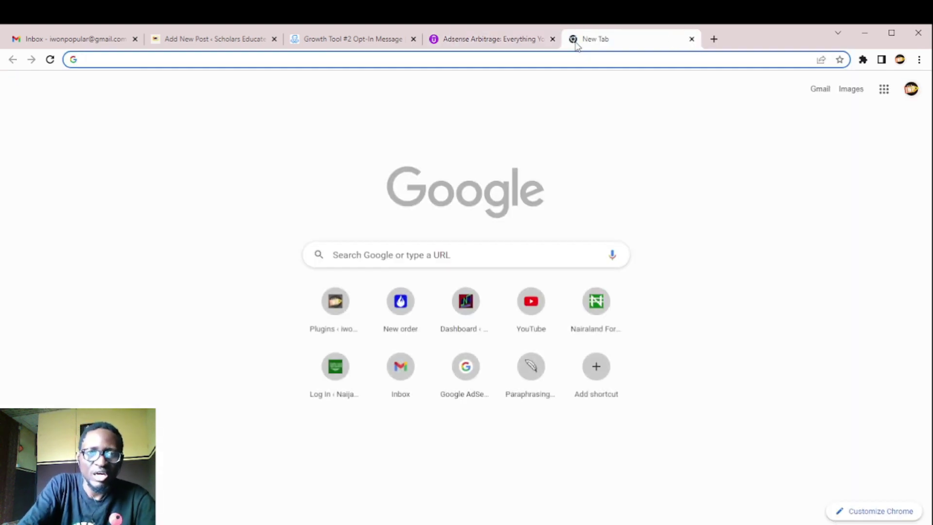
{"action": "type", "text": "ude"}
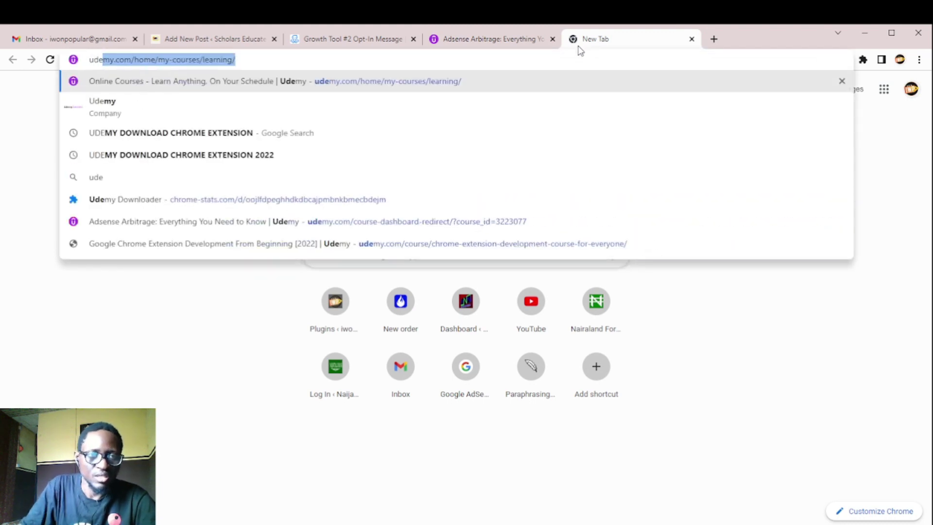
{"action": "left_click", "coordinate": [230, 136]}
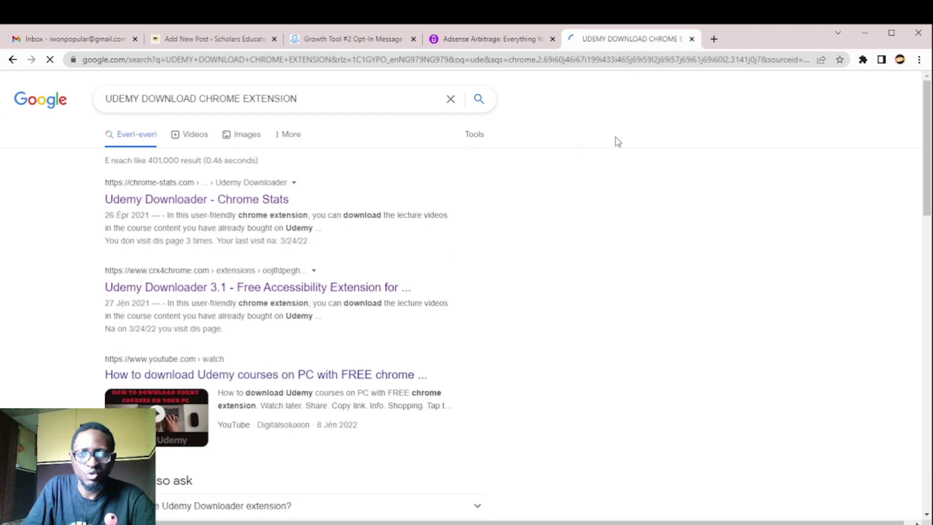
{"action": "left_click", "coordinate": [177, 204]}
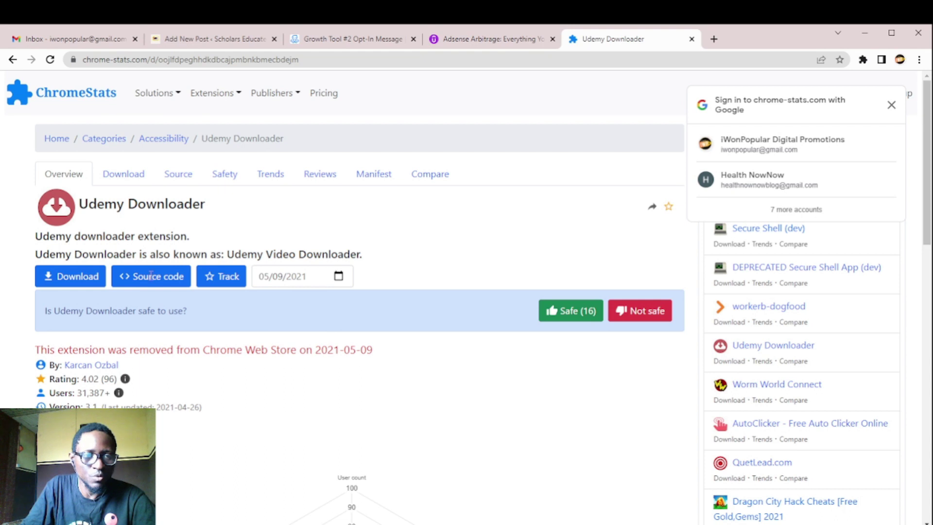
Step: Go to the Udemy Downloader download page and copy 'chrome://extensions' from step 3
{"action": "left_click", "coordinate": [85, 284]}
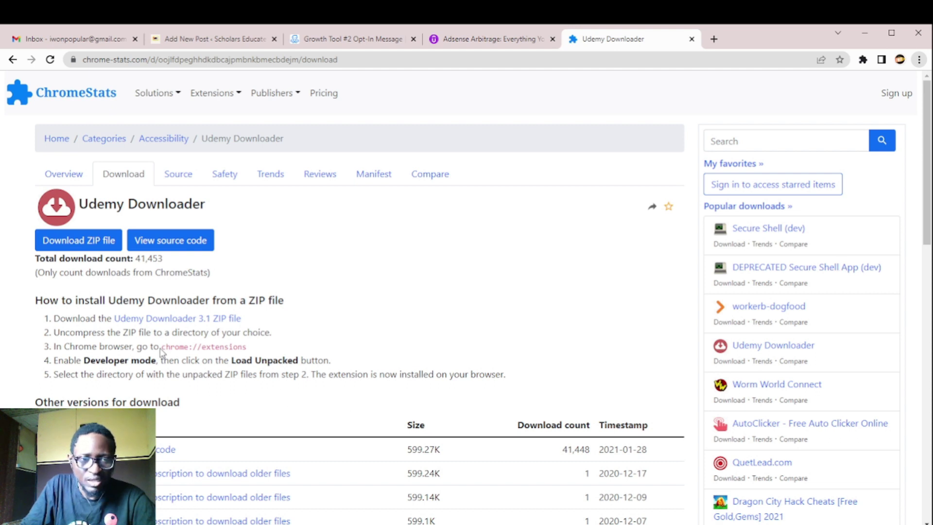
{"action": "left_click_drag", "start_coordinate": [161, 347], "coordinate": [248, 346]}
{"action": "key", "text": "ctrl+c"}
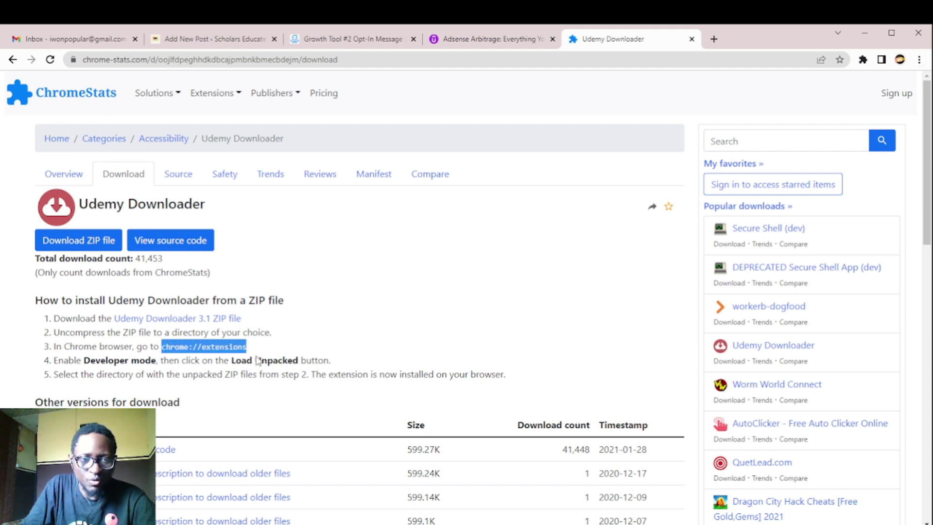
Step: Open chrome://extensions in a new tab from the copied address
{"action": "left_click", "coordinate": [714, 39]}
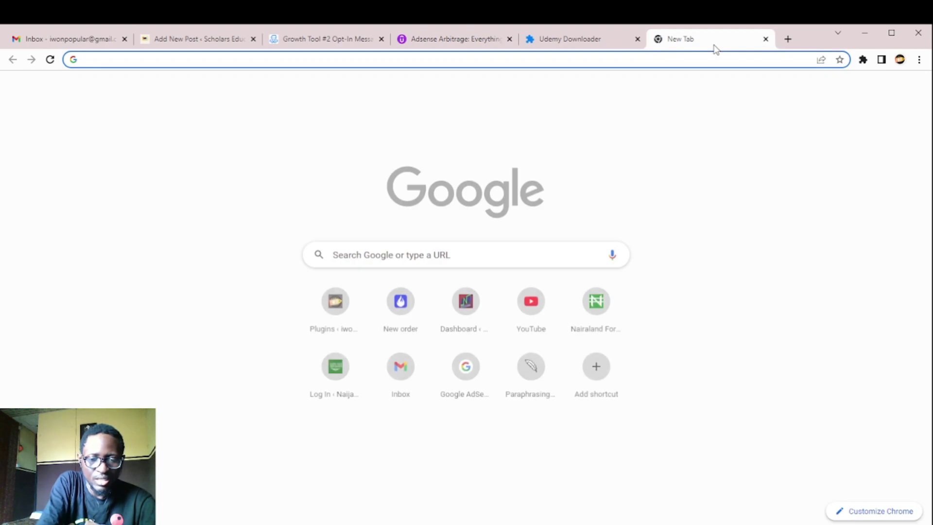
{"action": "key", "text": "ctrl+v"}
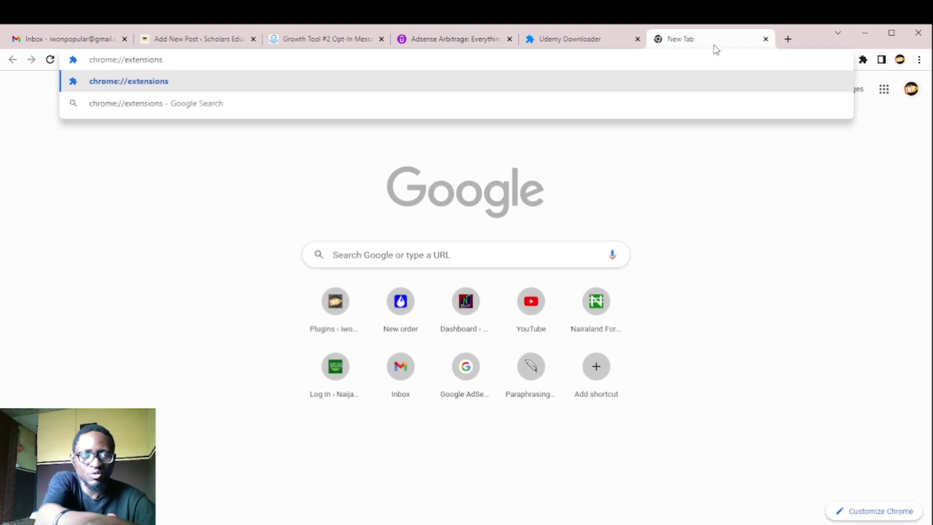
{"action": "key", "text": "Return"}
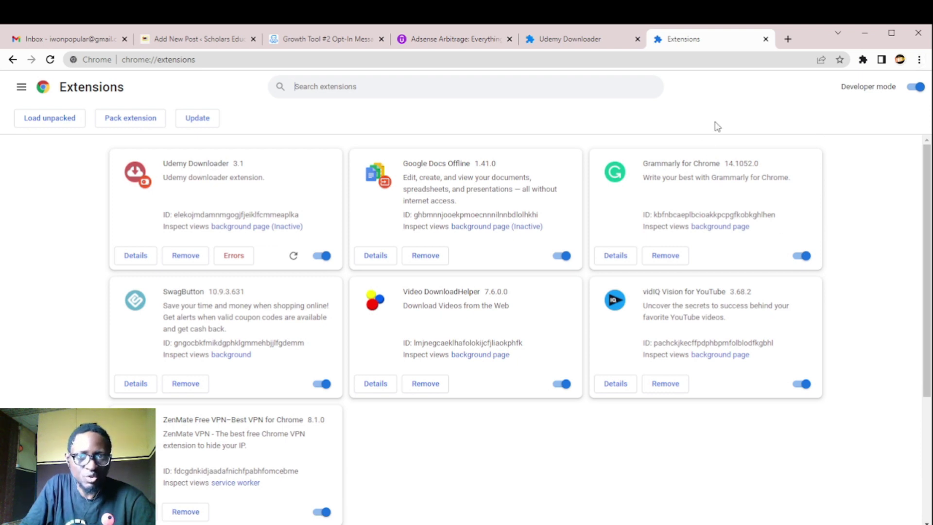
Step: Turn Developer mode on, try Load unpacked, then return to the Udemy Downloader instructions
{"action": "left_click", "coordinate": [644, 81]}
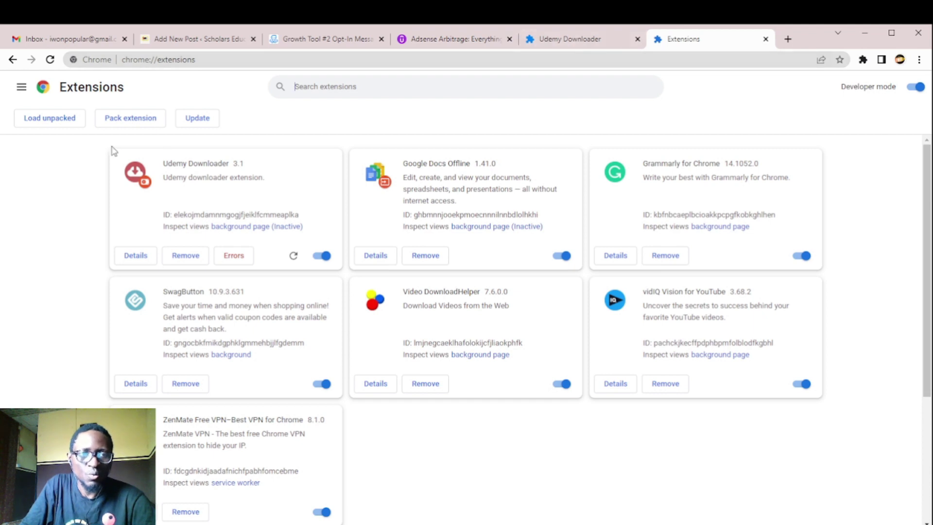
{"action": "left_click", "coordinate": [916, 89]}
{"action": "left_click", "coordinate": [916, 91]}
{"action": "left_click", "coordinate": [916, 90]}
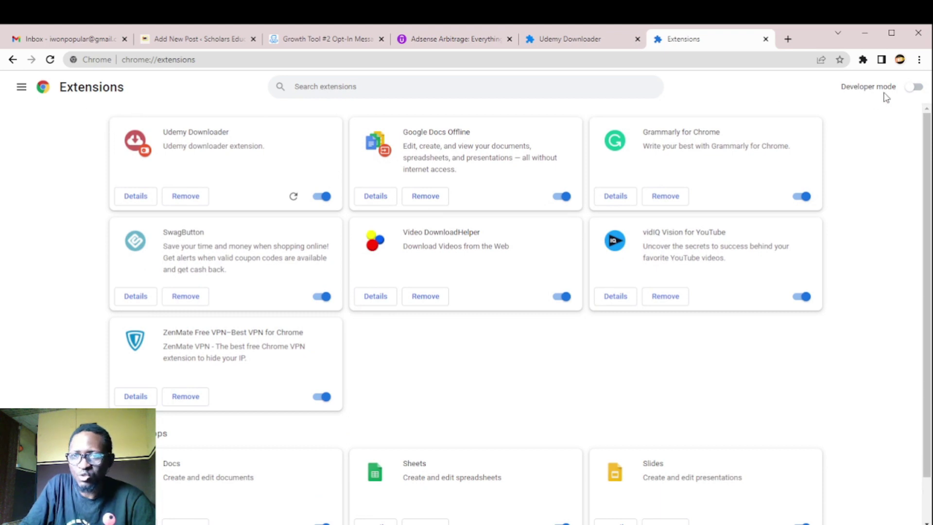
{"action": "left_click", "coordinate": [916, 89]}
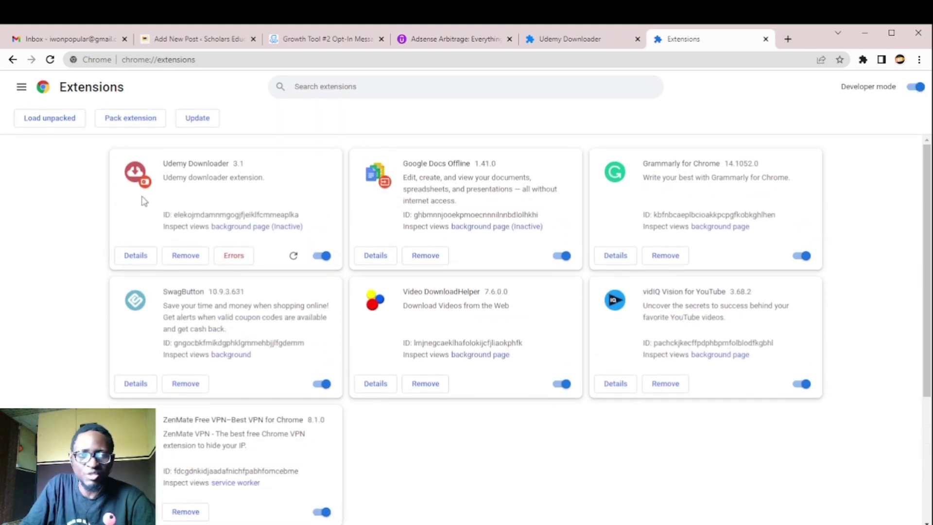
{"action": "left_click", "coordinate": [47, 121]}
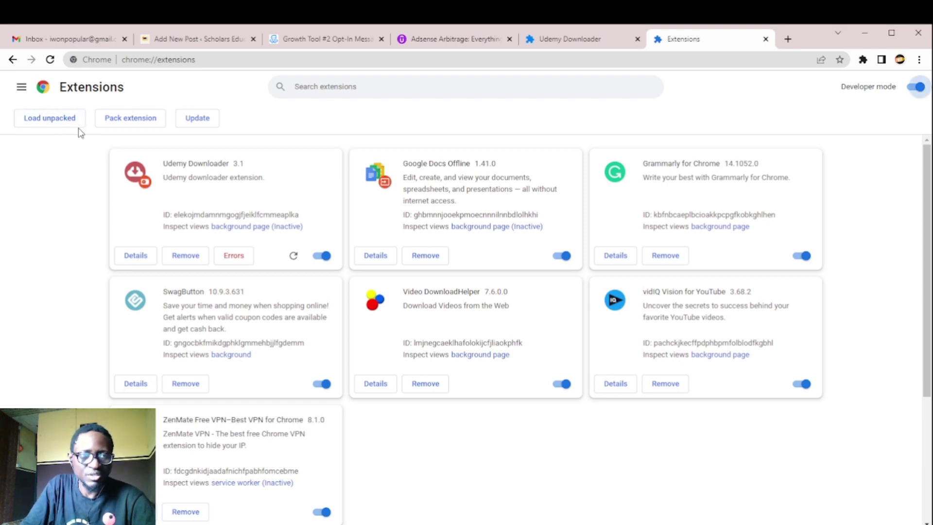
{"action": "left_click", "coordinate": [532, 44]}
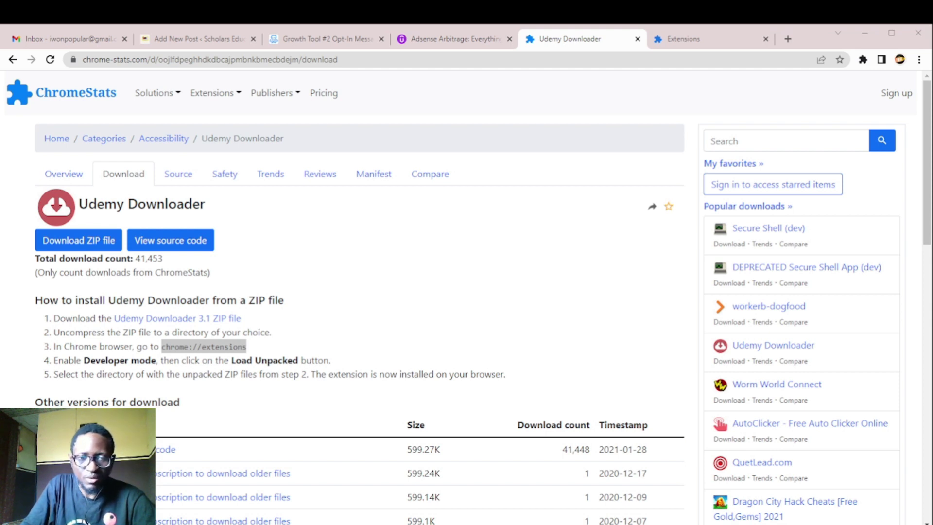
Step: Switch back to the chrome://extensions tab to install the Udemy Downloader file
{"action": "key", "text": "alt+Tab"}
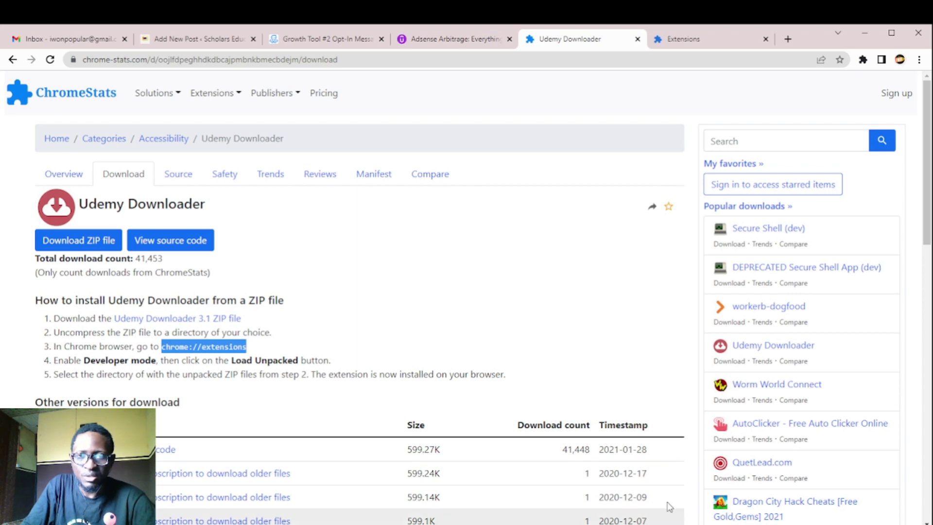
{"action": "left_click", "coordinate": [702, 40]}
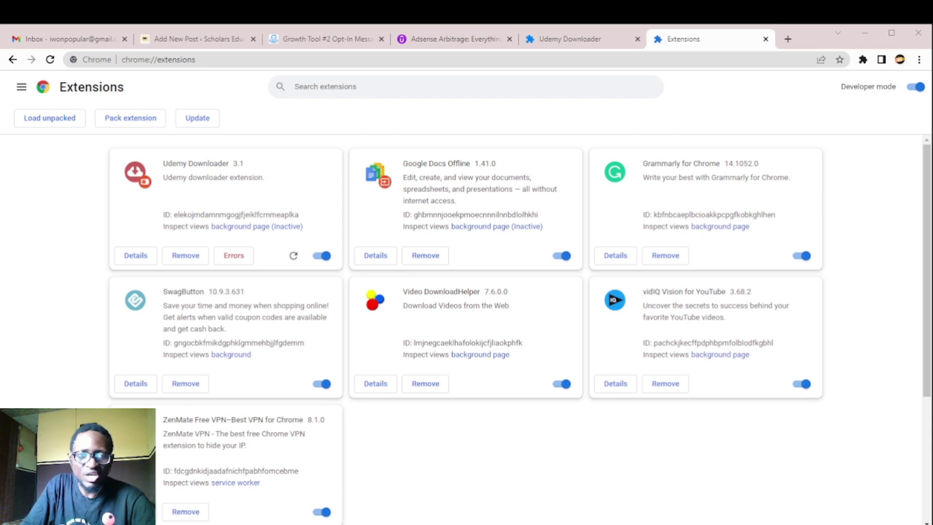
Step: Install Udemy Downloader 3.1 by dropping its file and loading the unpacked folder
{"action": "left_click_drag", "start_coordinate": [486, 341], "coordinate": [624, 257]}
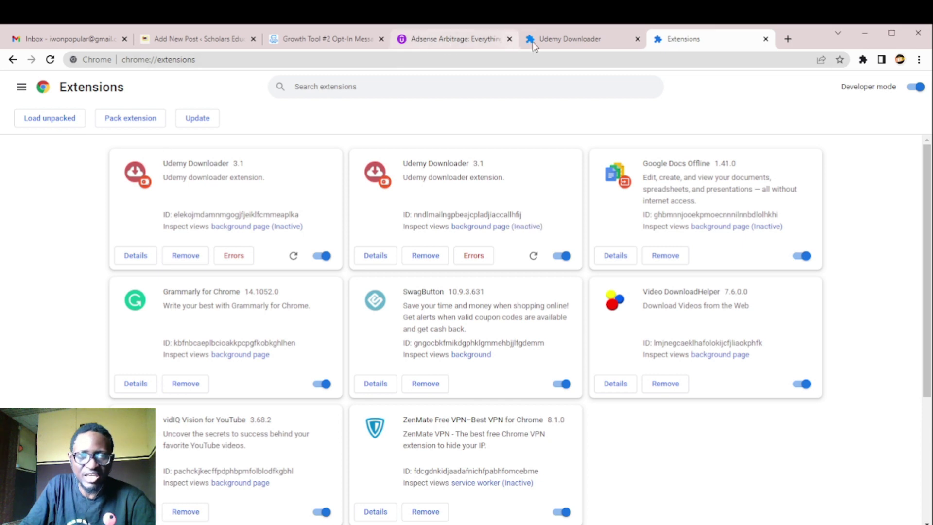
{"action": "left_click", "coordinate": [564, 39]}
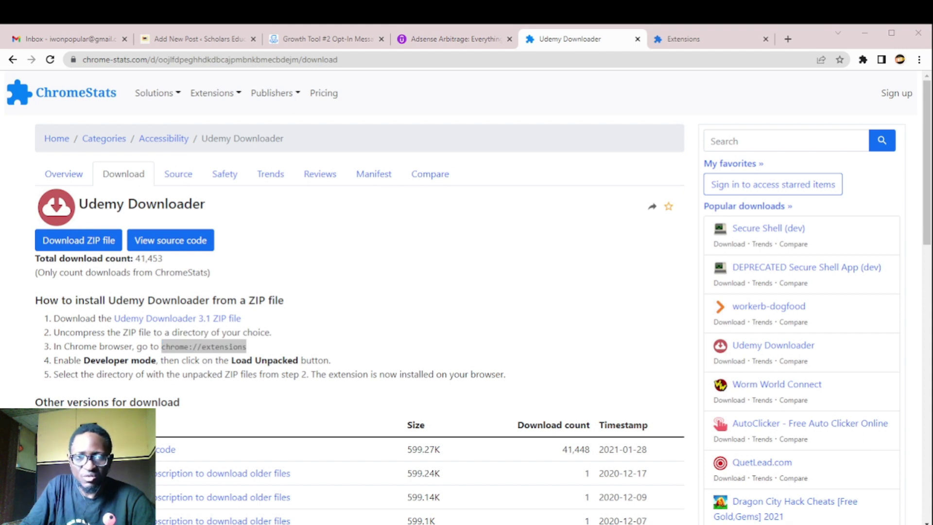
{"action": "left_click", "coordinate": [700, 38]}
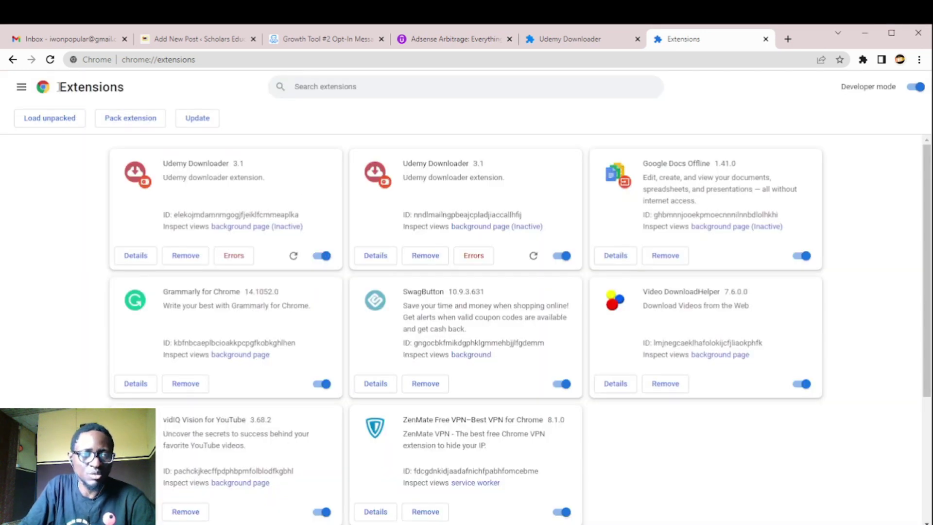
{"action": "left_click", "coordinate": [56, 119]}
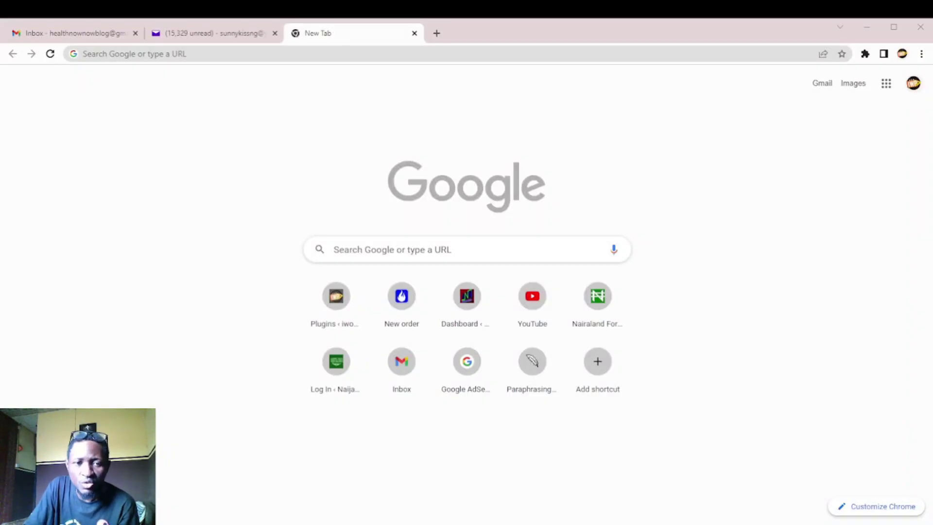
Step: Minimize Chrome to reveal the Udemy Downloader v3.1 app window
{"action": "left_click", "coordinate": [600, 250]}
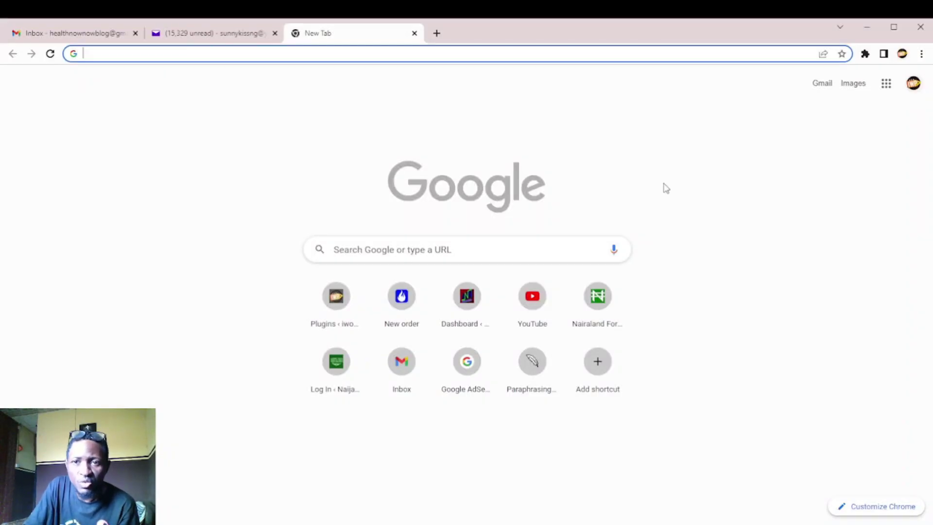
{"action": "left_click", "coordinate": [868, 27]}
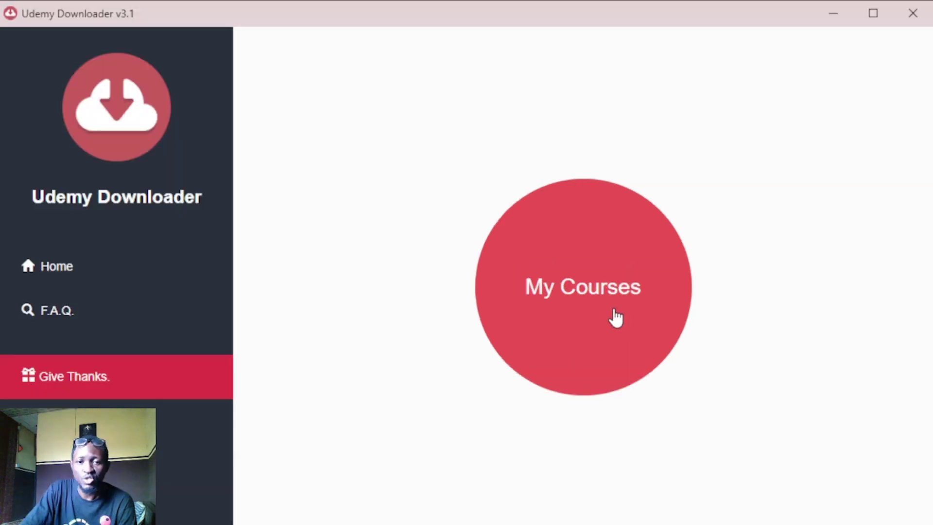
Step: Under My Courses, fetch the video list for Adsense Arbitrage: Everything You Need to Know
{"action": "left_click", "coordinate": [604, 298]}
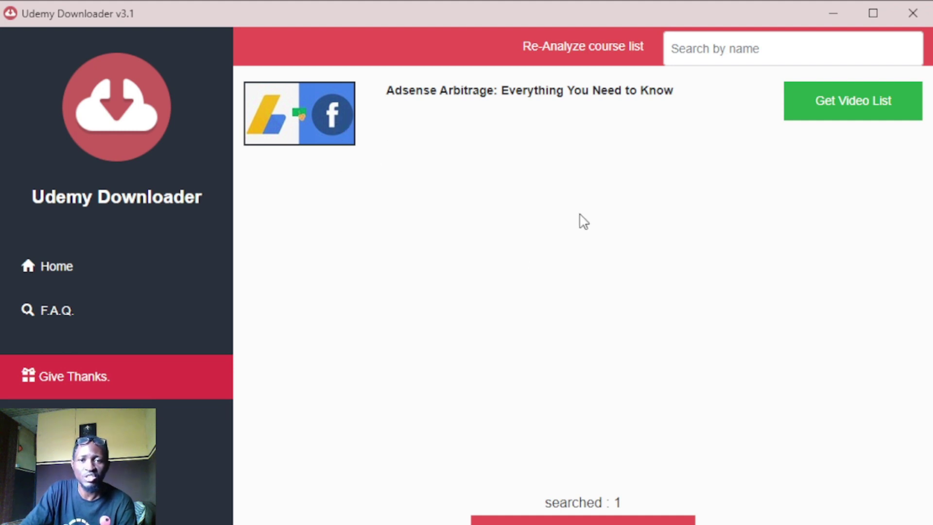
{"action": "left_click", "coordinate": [829, 100]}
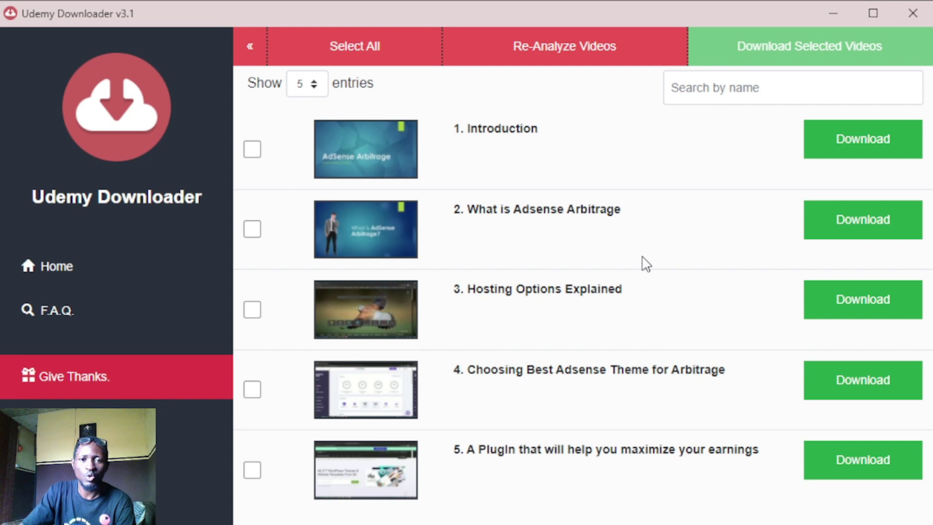
{"action": "left_click", "coordinate": [251, 154]}
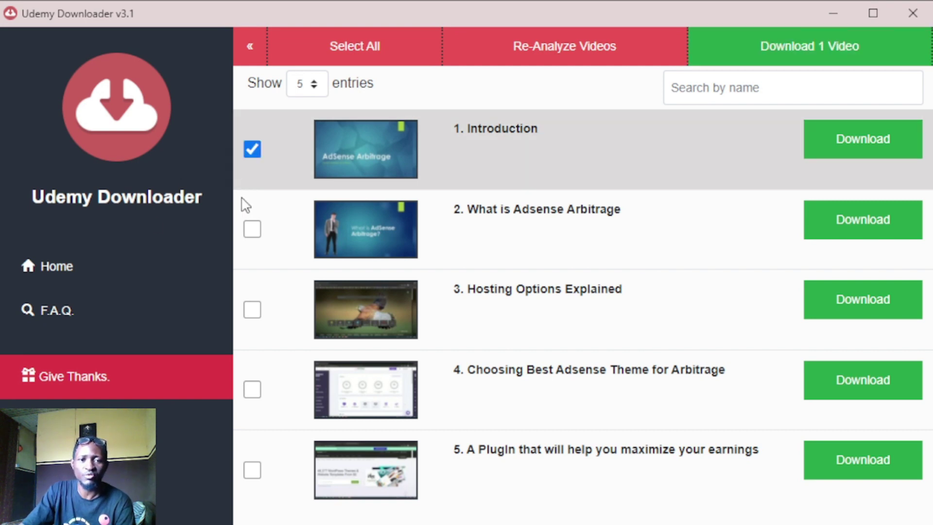
{"action": "left_click", "coordinate": [252, 231]}
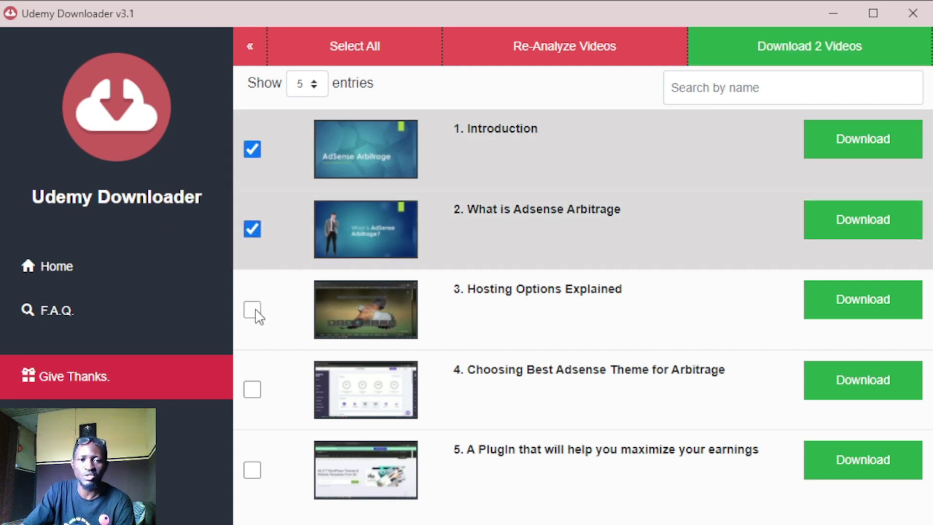
{"action": "left_click", "coordinate": [254, 312]}
{"action": "left_click", "coordinate": [253, 392]}
{"action": "left_click", "coordinate": [252, 469]}
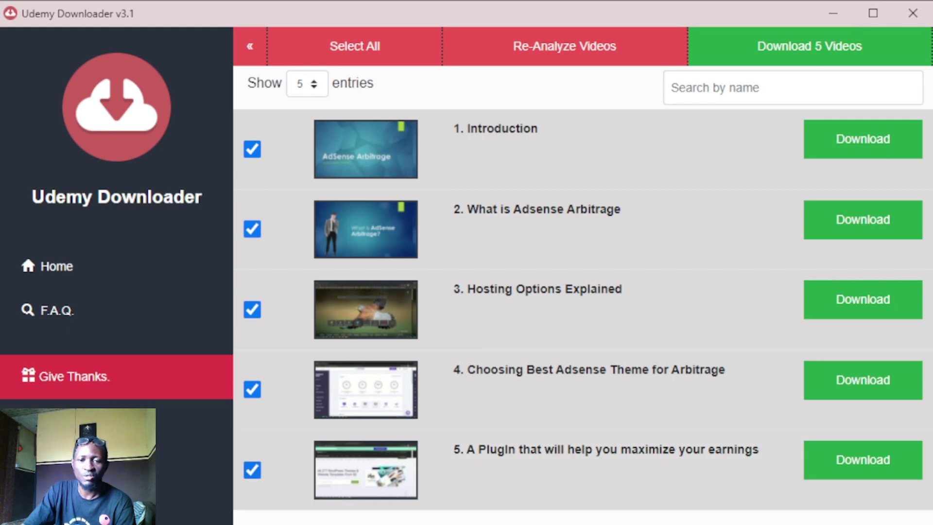
{"action": "left_click", "coordinate": [472, 520]}
{"action": "left_click", "coordinate": [252, 472]}
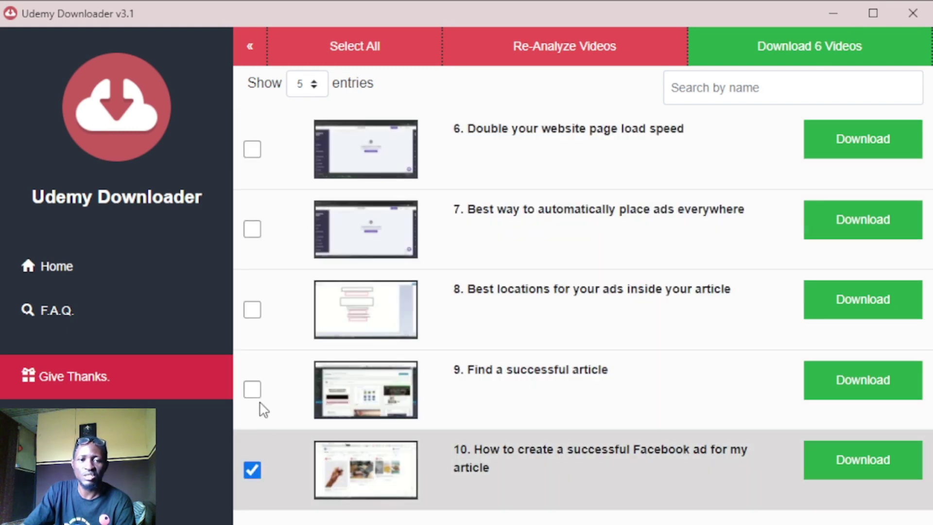
{"action": "left_click", "coordinate": [254, 391]}
{"action": "left_click", "coordinate": [254, 311]}
{"action": "left_click", "coordinate": [253, 230]}
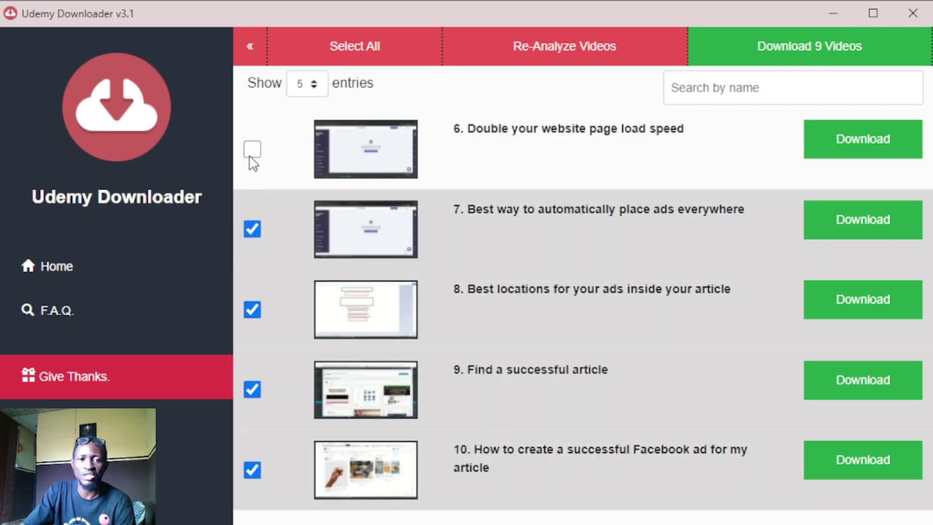
{"action": "left_click", "coordinate": [253, 151]}
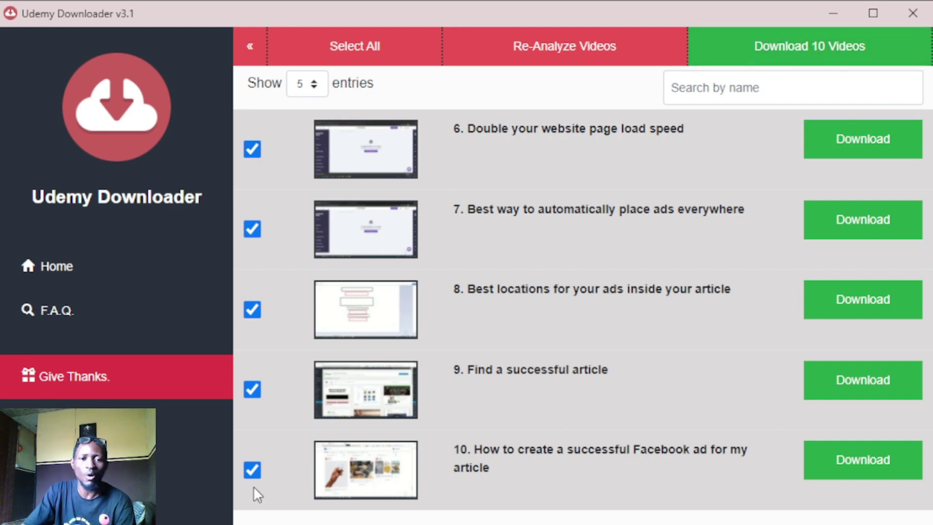
{"action": "left_click", "coordinate": [253, 470]}
{"action": "left_click", "coordinate": [254, 391]}
{"action": "left_click", "coordinate": [253, 311]}
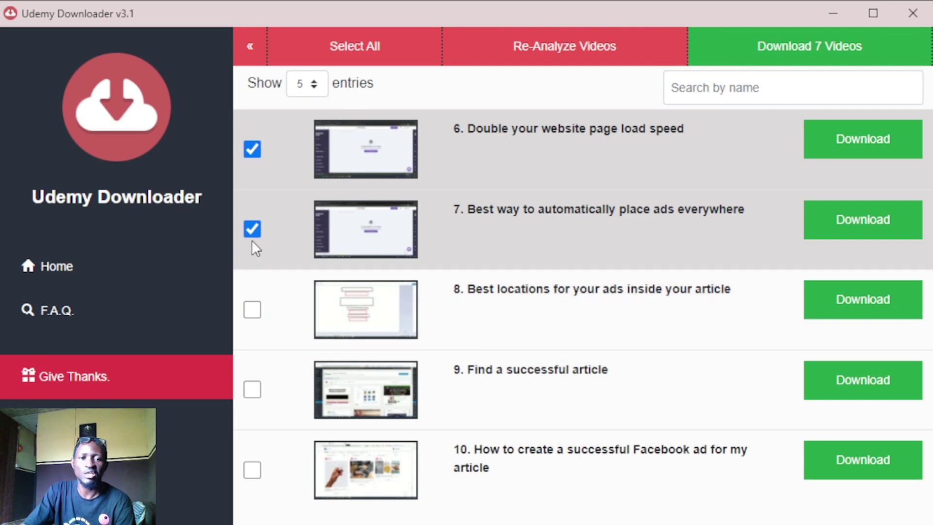
{"action": "left_click", "coordinate": [252, 232]}
{"action": "left_click", "coordinate": [252, 151]}
{"action": "left_click", "coordinate": [250, 521]}
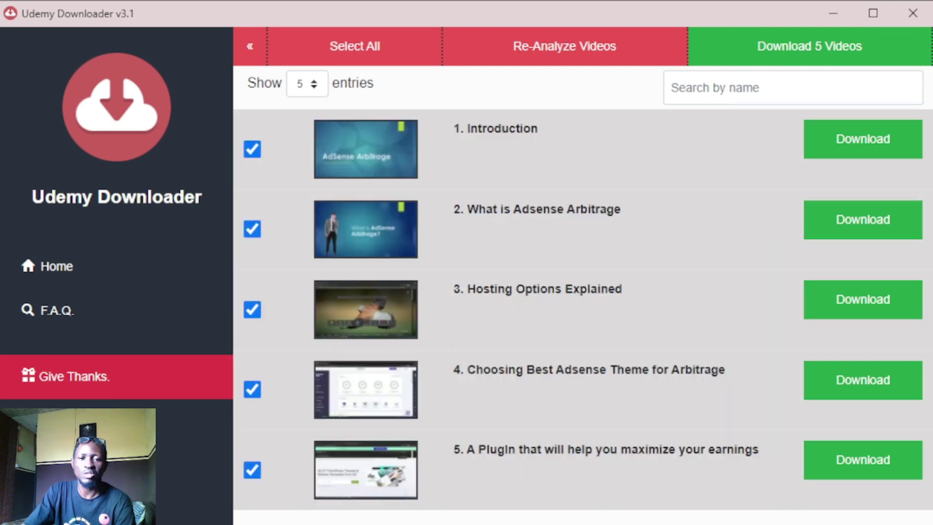
{"action": "left_click", "coordinate": [253, 469]}
{"action": "left_click", "coordinate": [252, 392]}
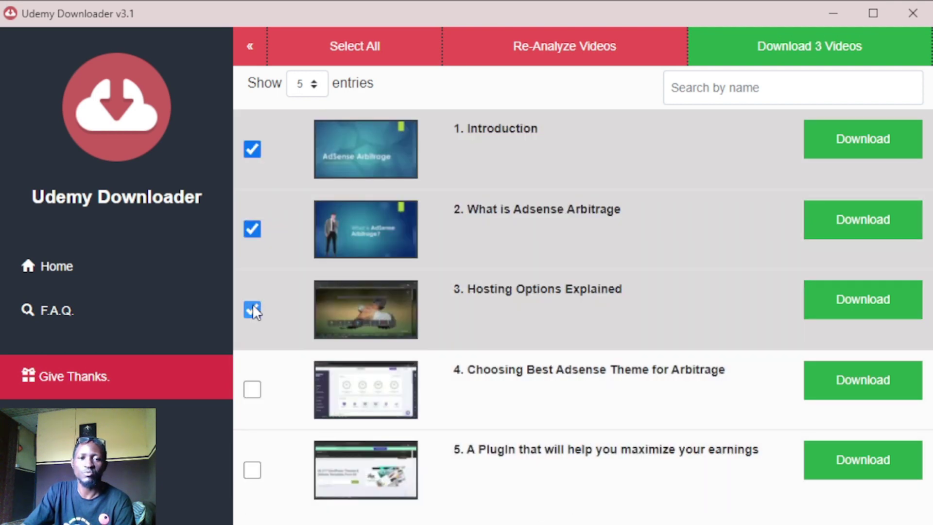
{"action": "left_click", "coordinate": [252, 309]}
{"action": "left_click", "coordinate": [253, 230]}
{"action": "left_click", "coordinate": [252, 151]}
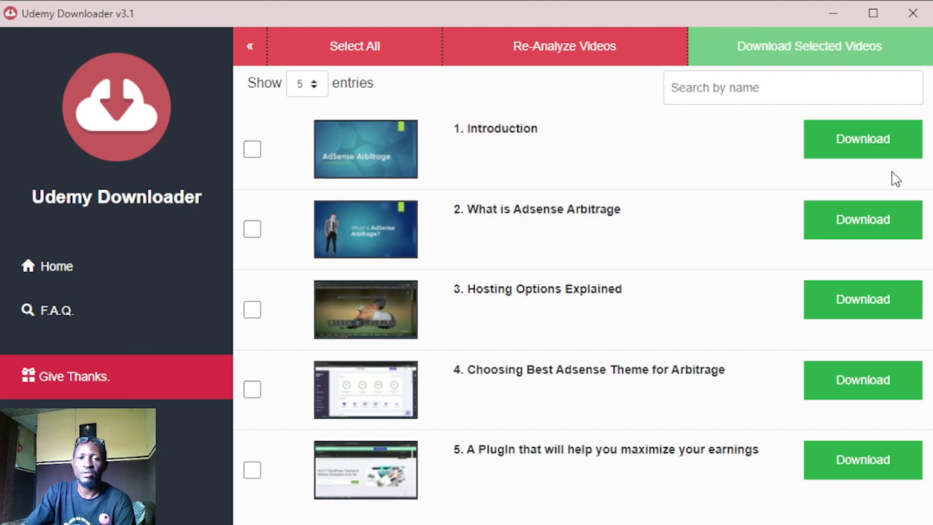
Step: Start downloading lecture 1, Introduction, of the Adsense Arbitrage course
{"action": "left_click", "coordinate": [870, 150]}
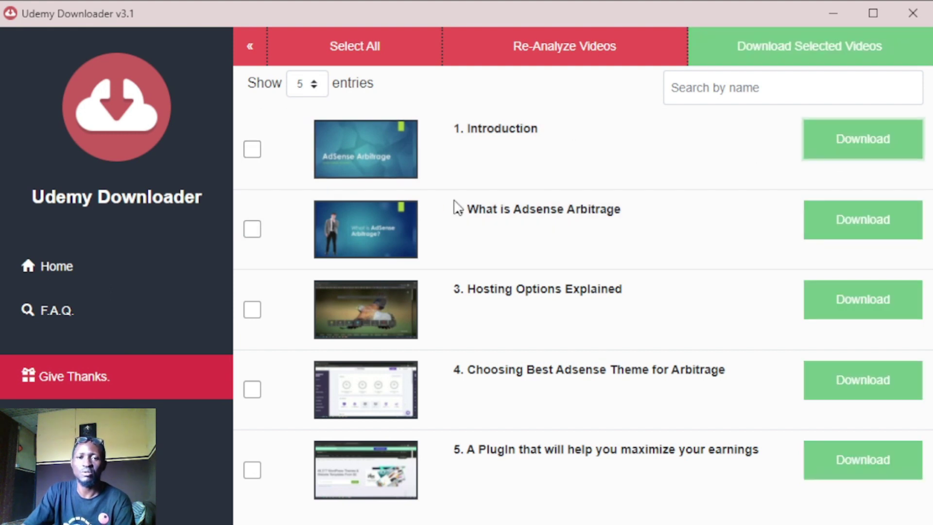